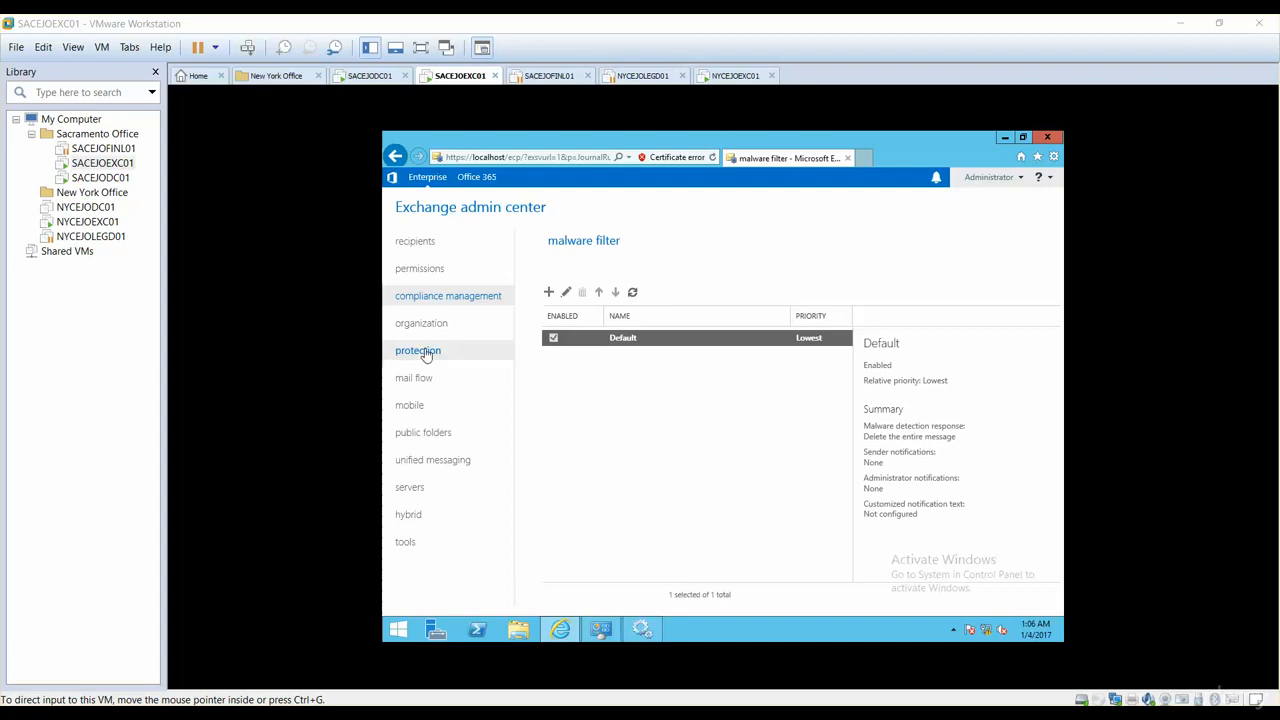
Step: Create a new anti-malware policy and name it 'Defend from Viruses'
click(424, 356)
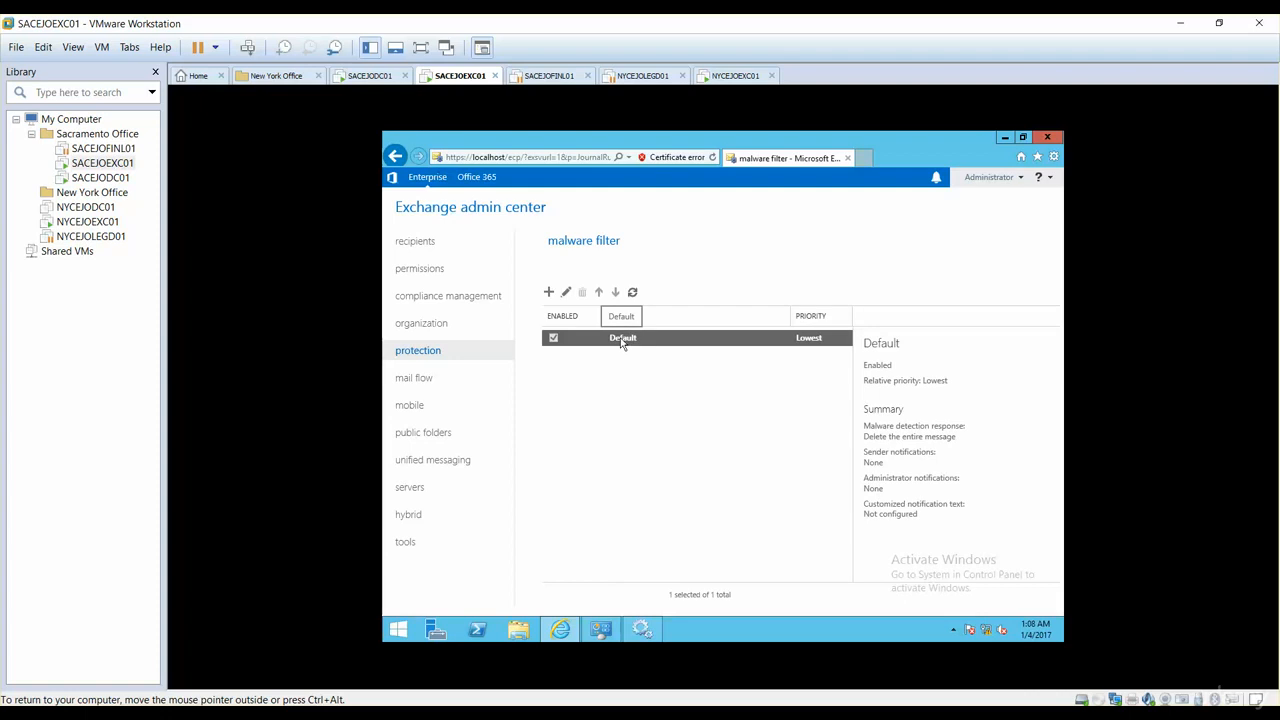
click(548, 291)
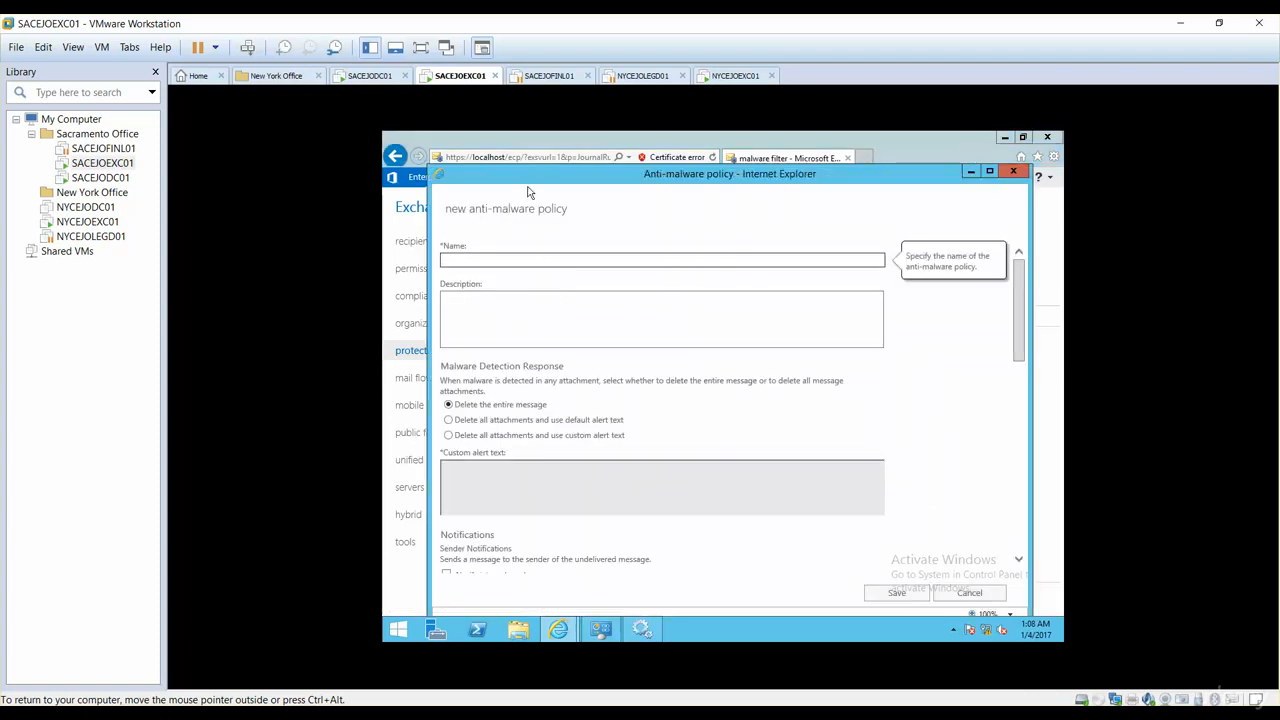
drag(526, 174, 518, 157)
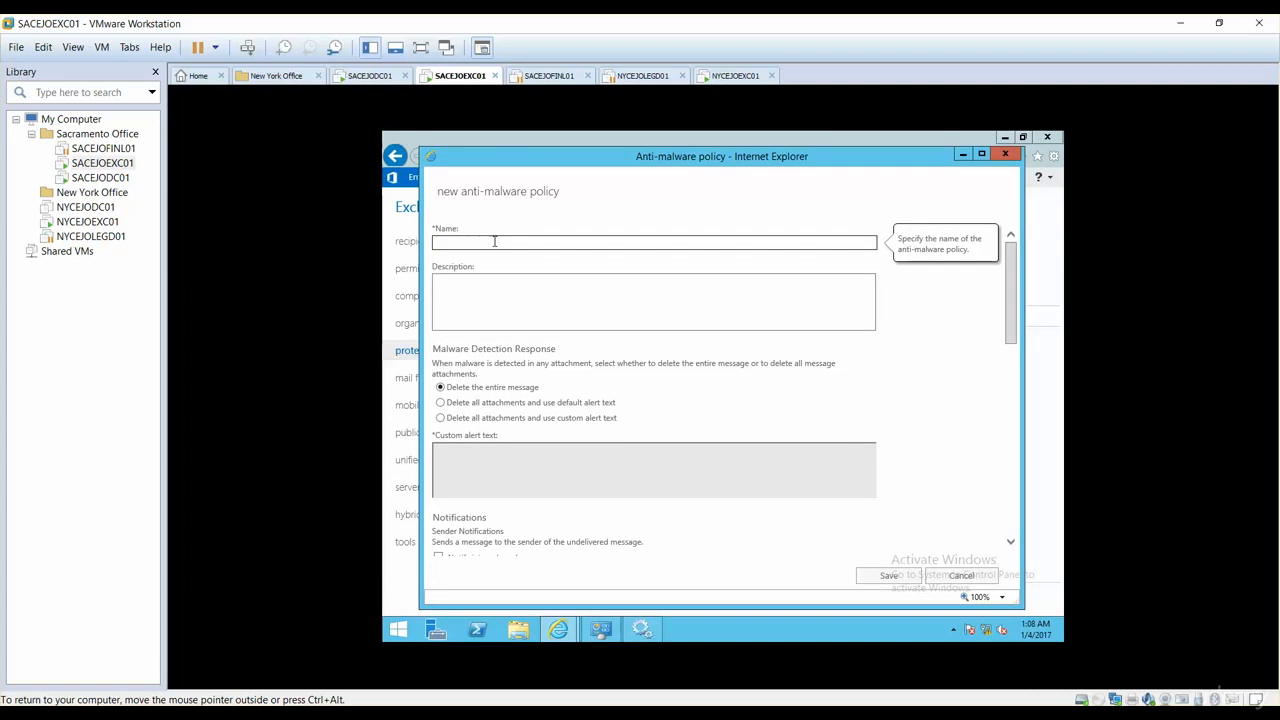
text(Defend from Viruses)
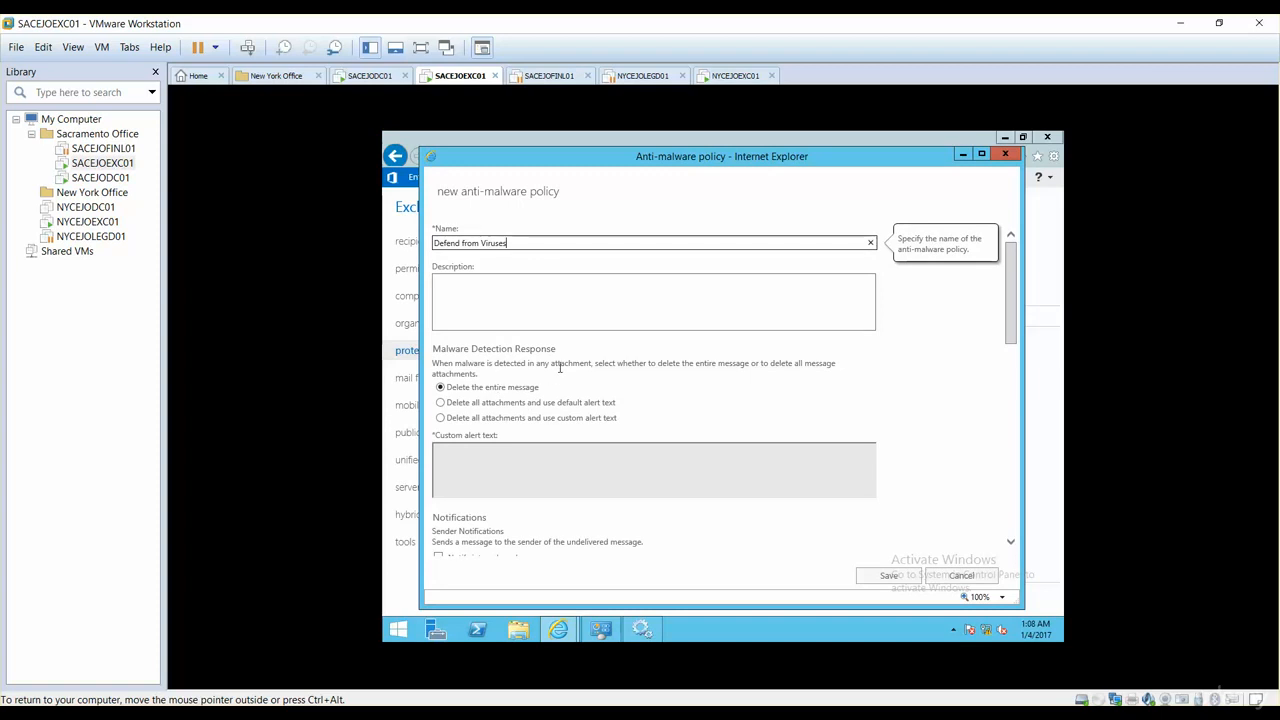
drag(1014, 320, 1012, 340)
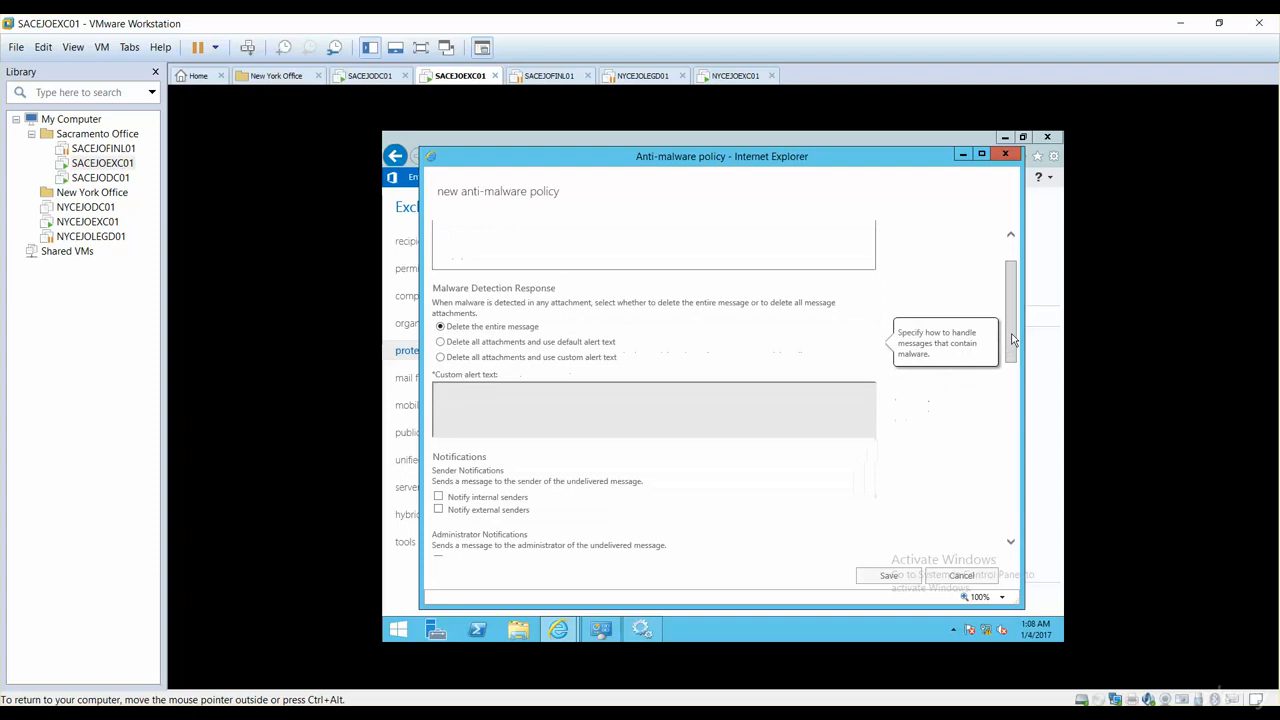
Step: Set the malware detection response to 'Delete all attachments and use default alert text'
click(441, 343)
click(441, 358)
click(468, 400)
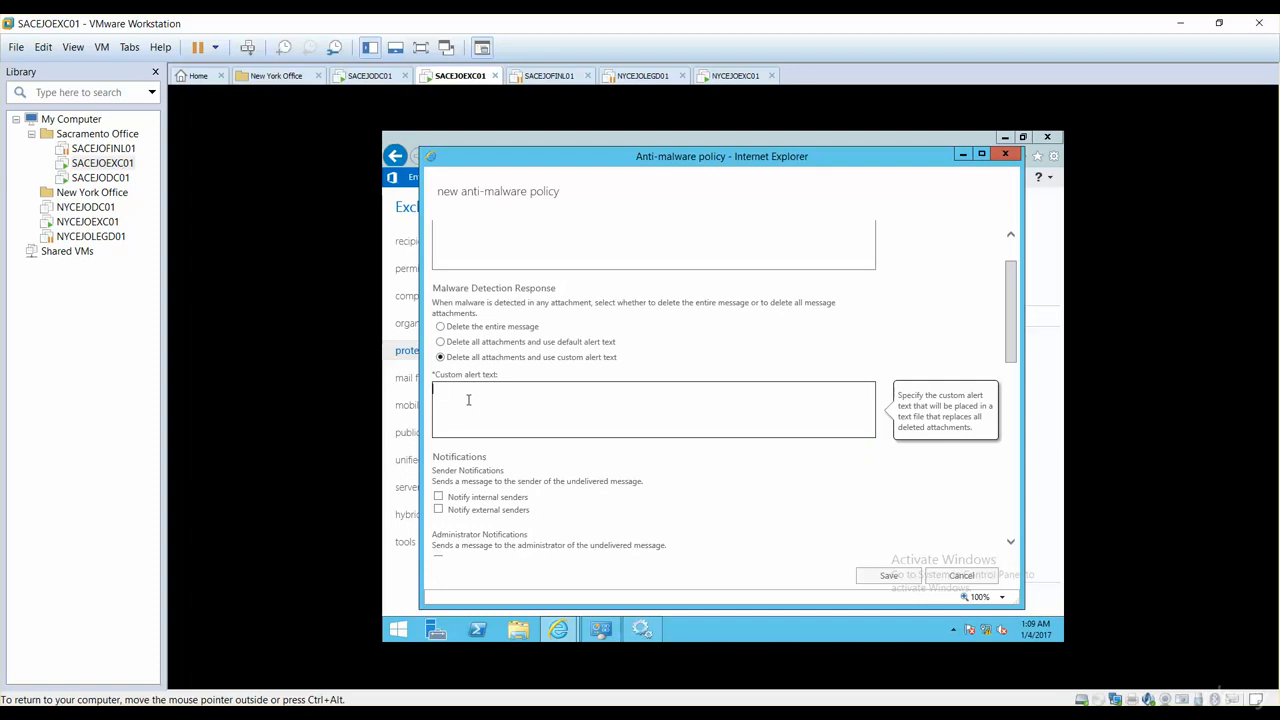
click(441, 343)
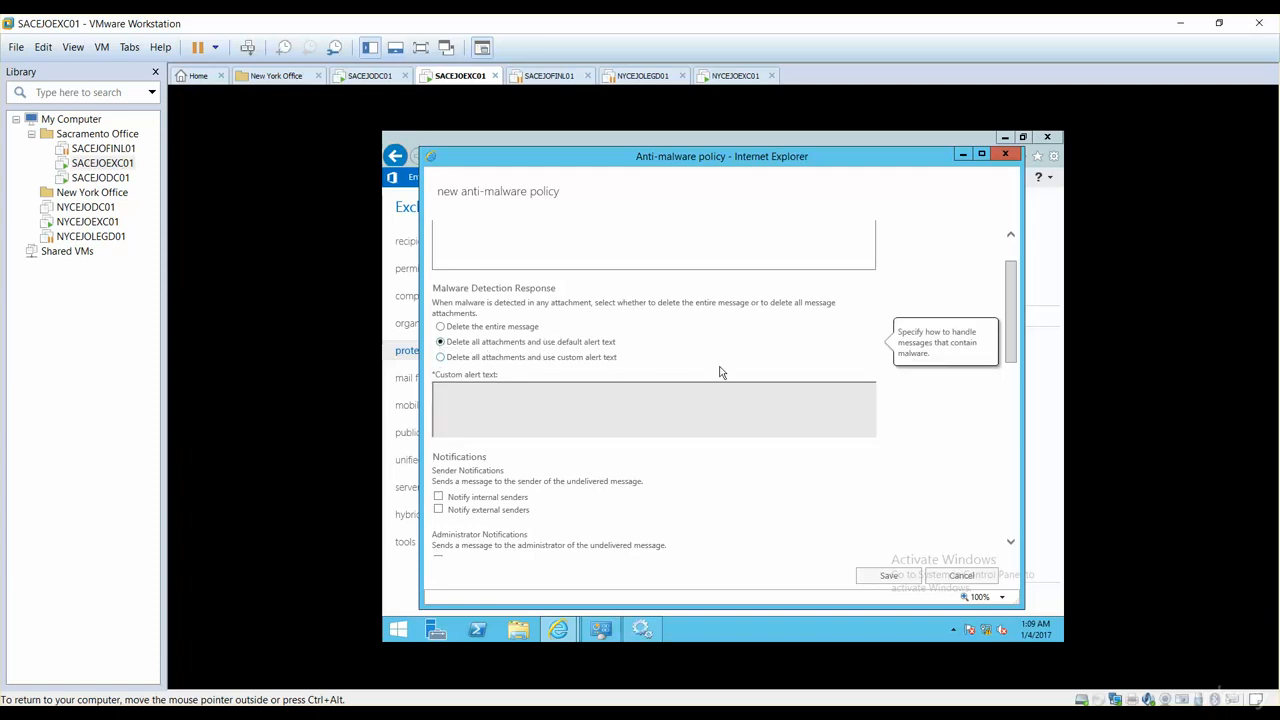
Step: Turn on notifications for internal senders and the administrator about undelivered internal messages
drag(1011, 338, 1011, 395)
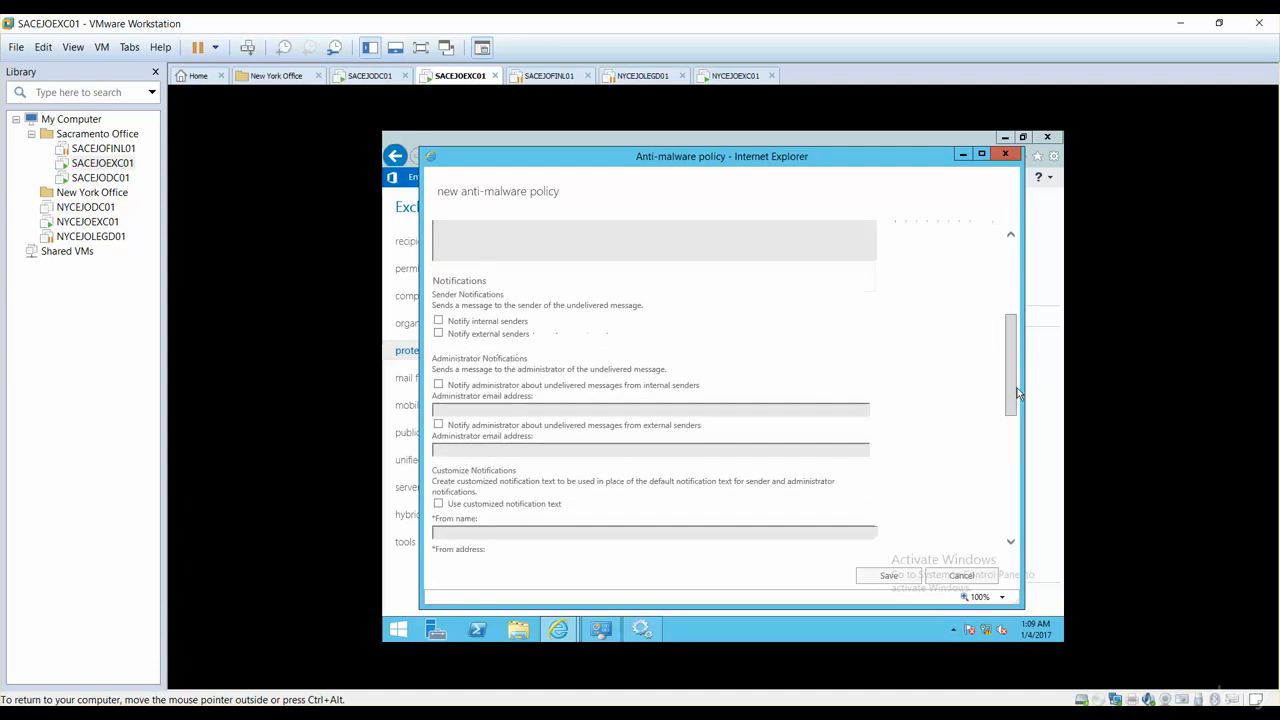
mouse_move(440, 325)
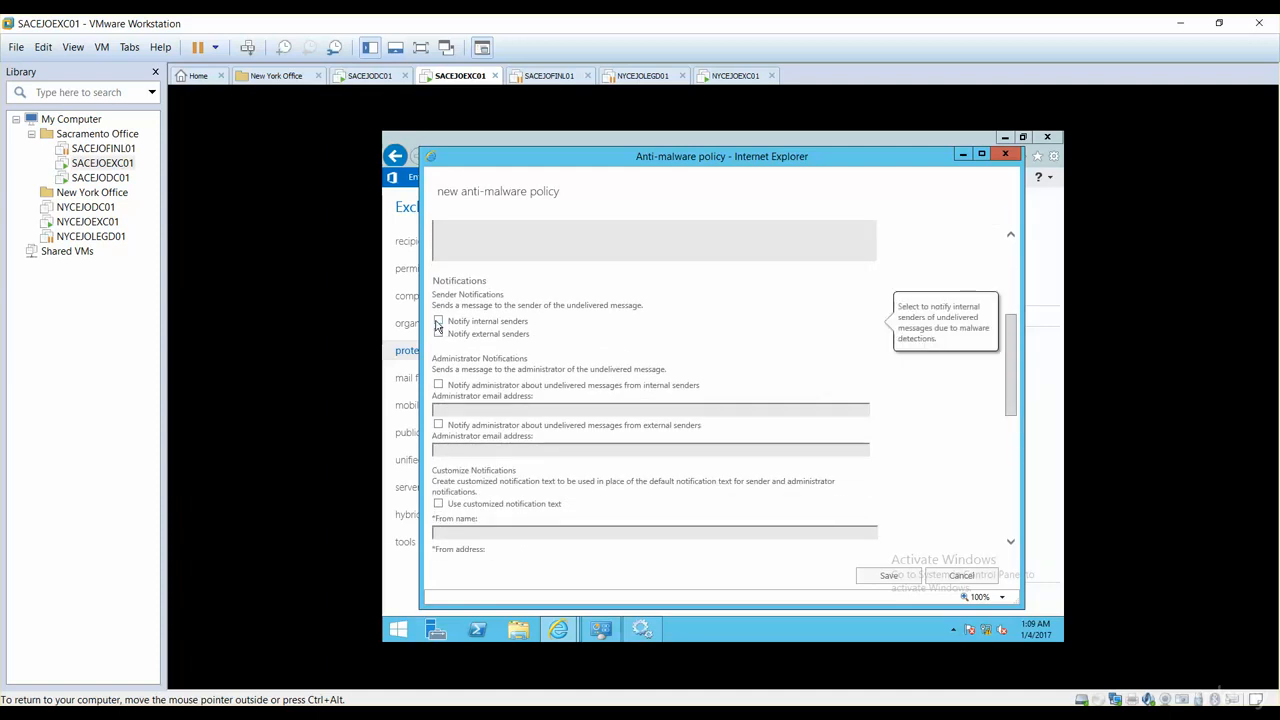
click(440, 322)
mouse_move(440, 338)
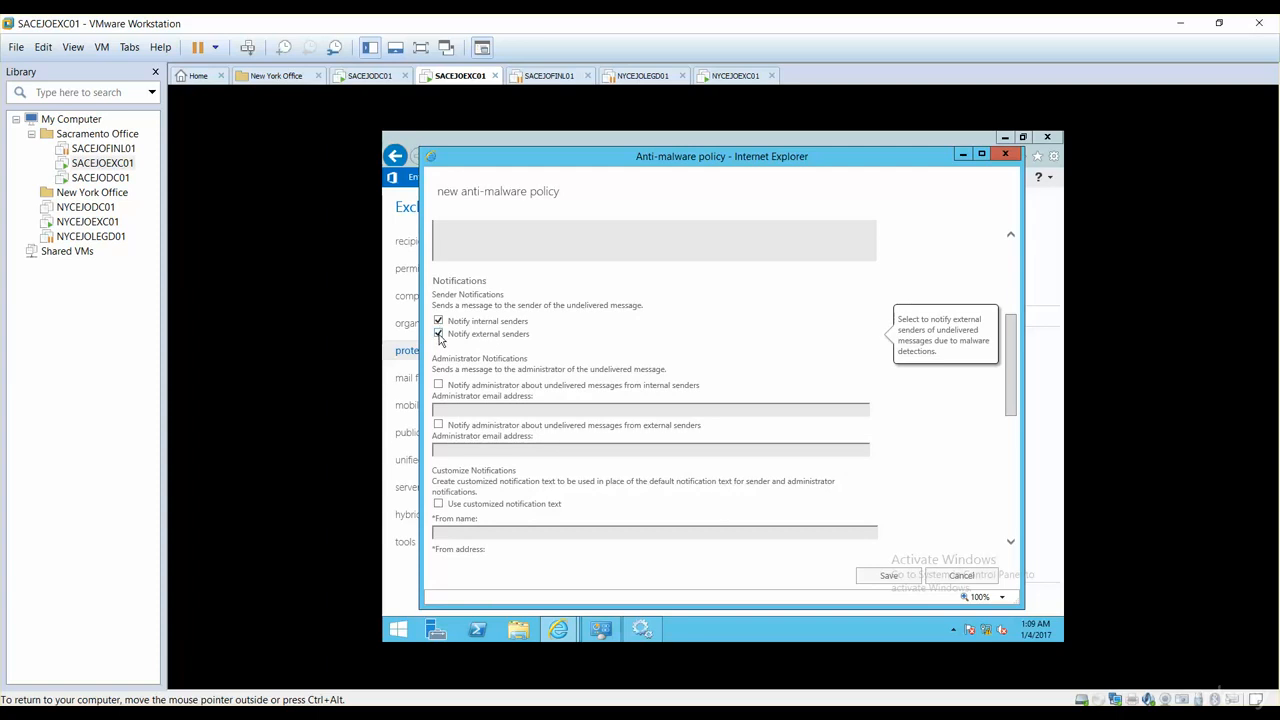
click(439, 335)
click(439, 335)
click(439, 389)
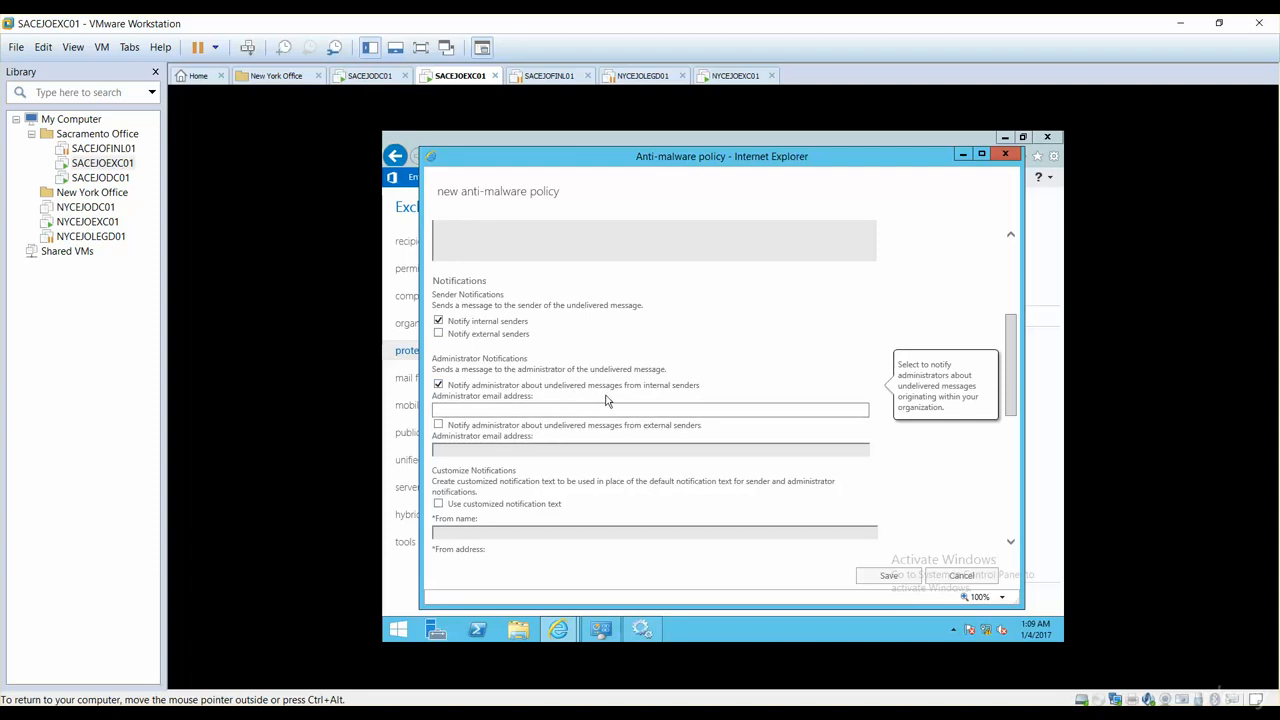
click(576, 411)
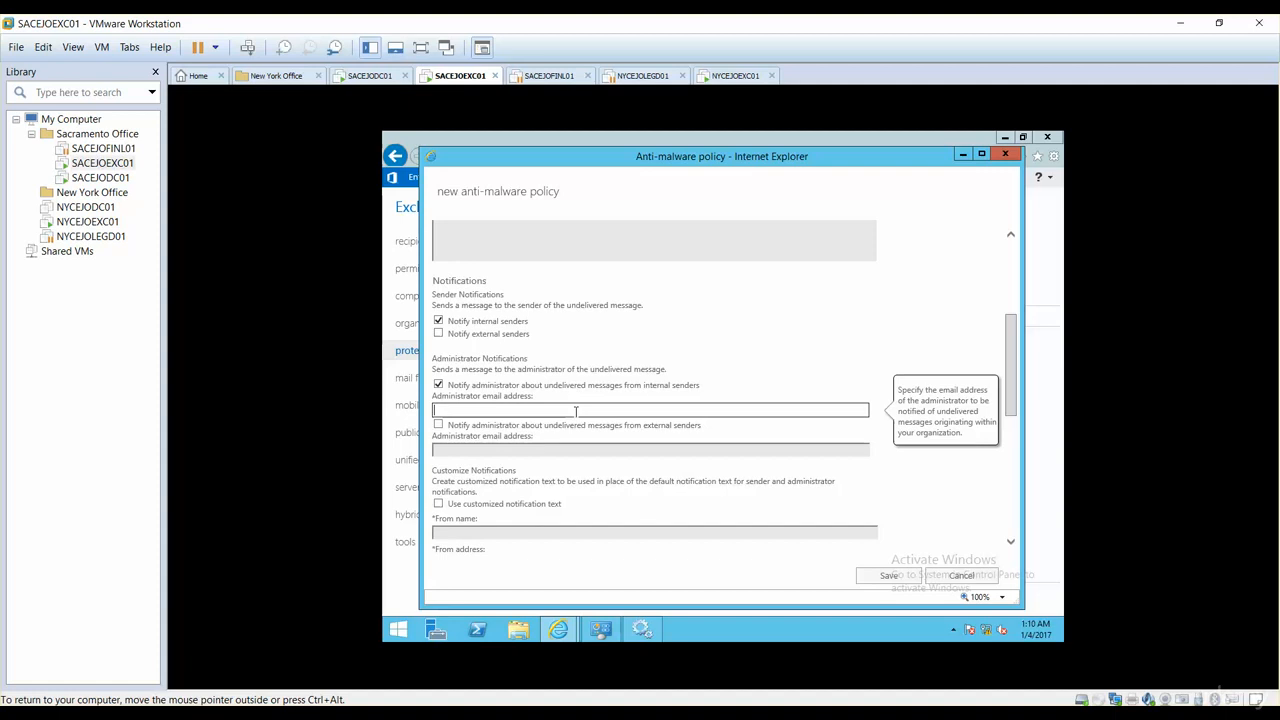
Step: Replace the invalid entry with the administrator's email address, keeping external-sender admin notices off
text(The message is blocked)
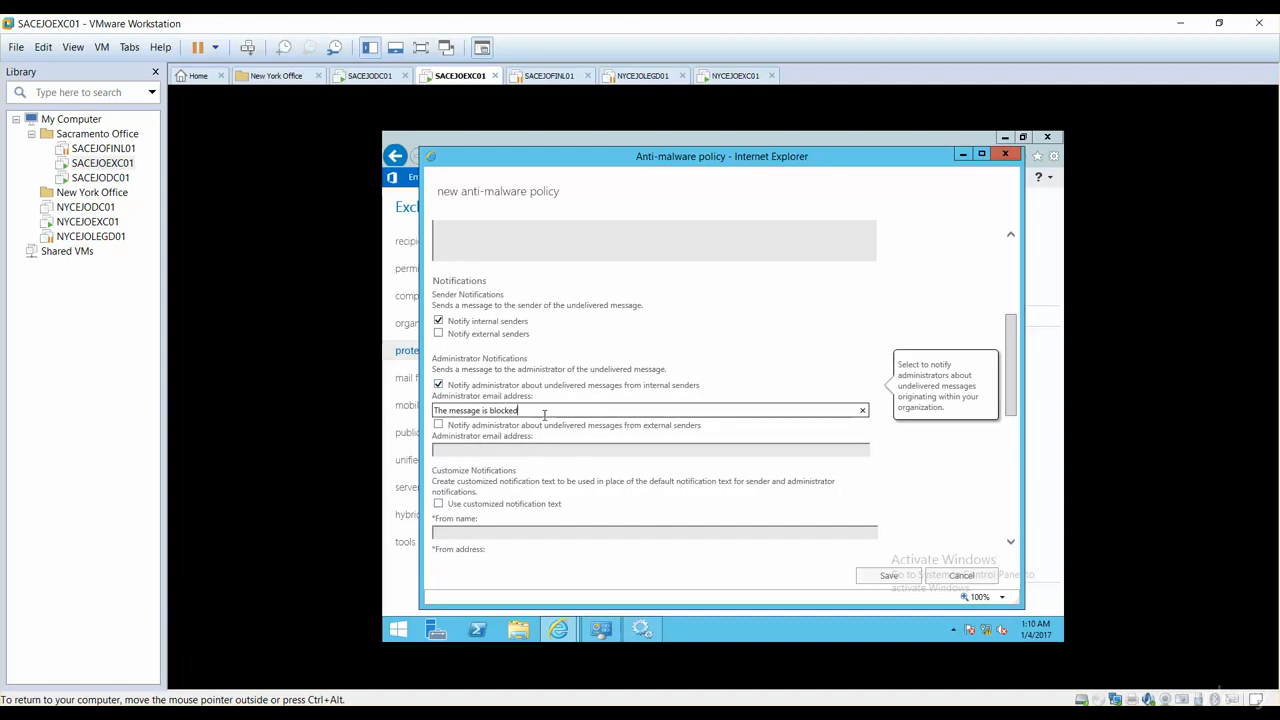
drag(543, 416, 413, 402)
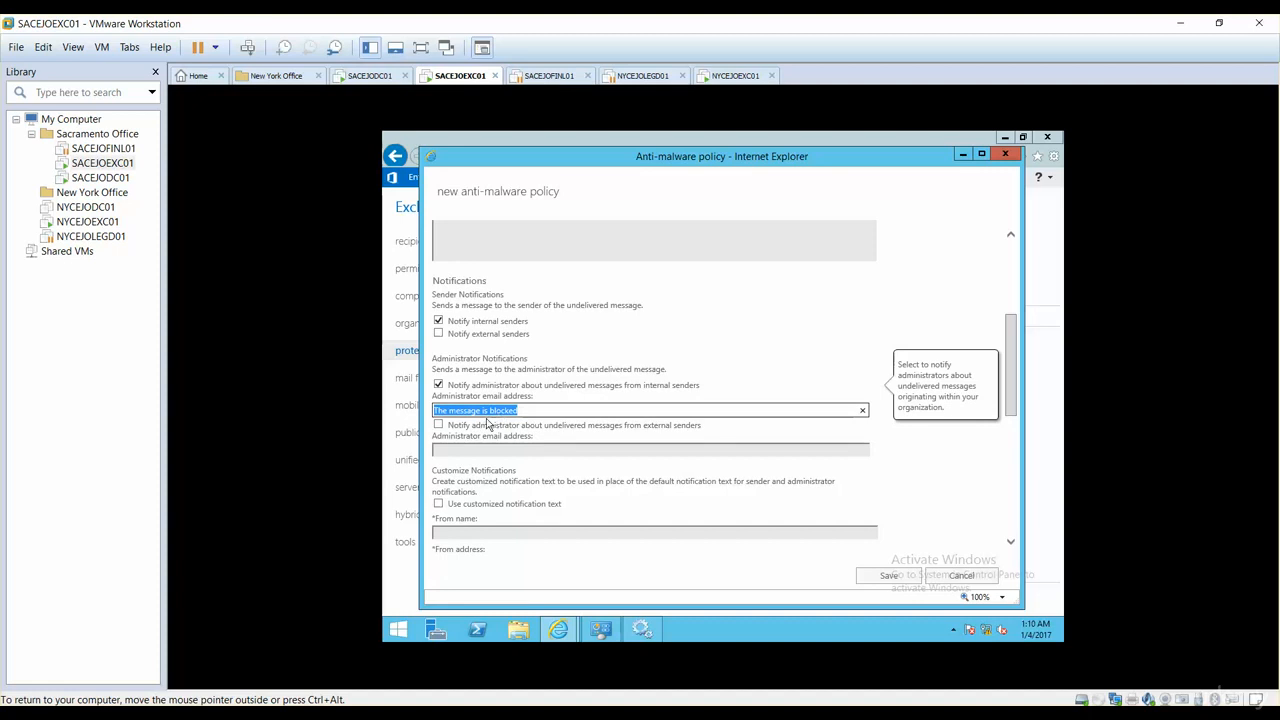
click(439, 426)
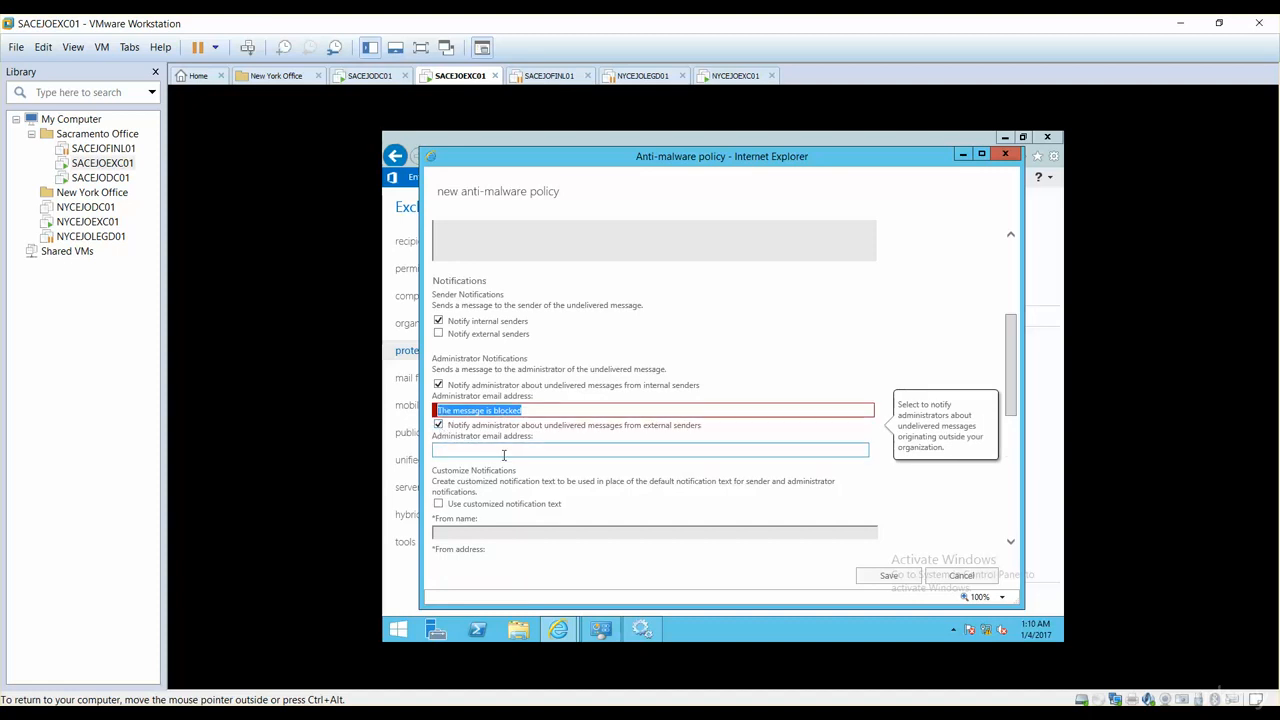
click(527, 411)
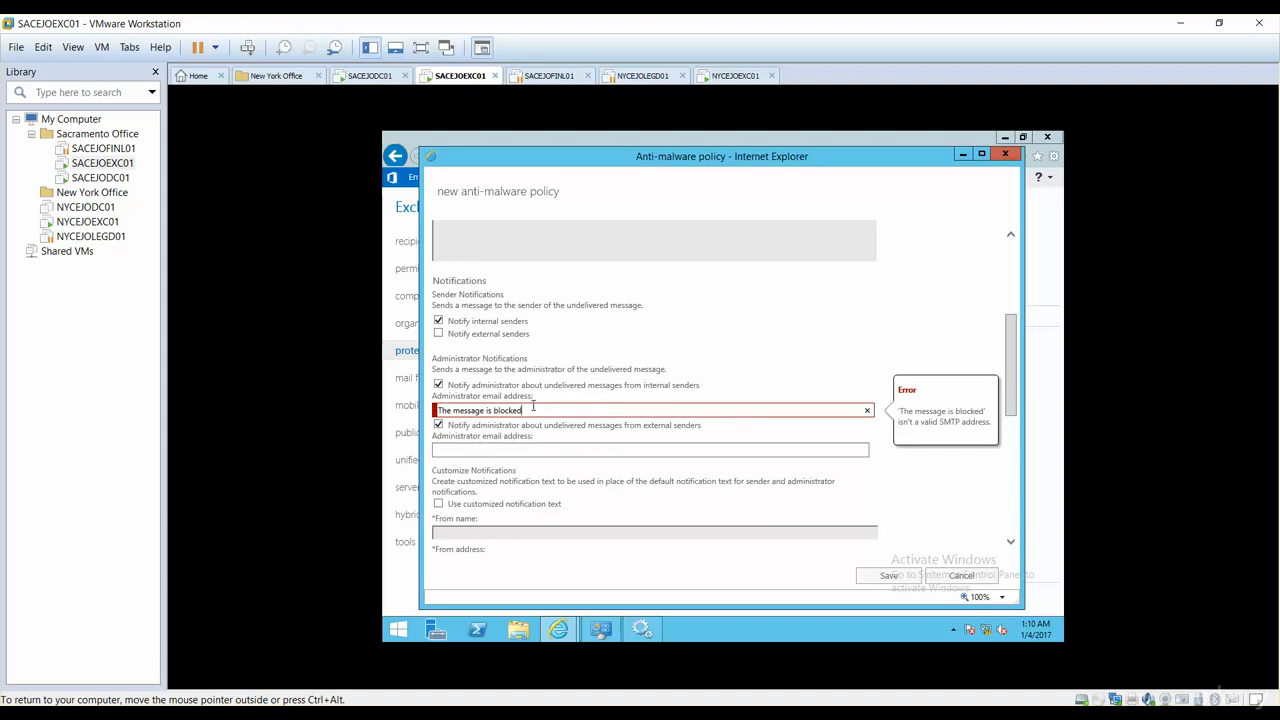
drag(534, 408, 425, 410)
click(598, 428)
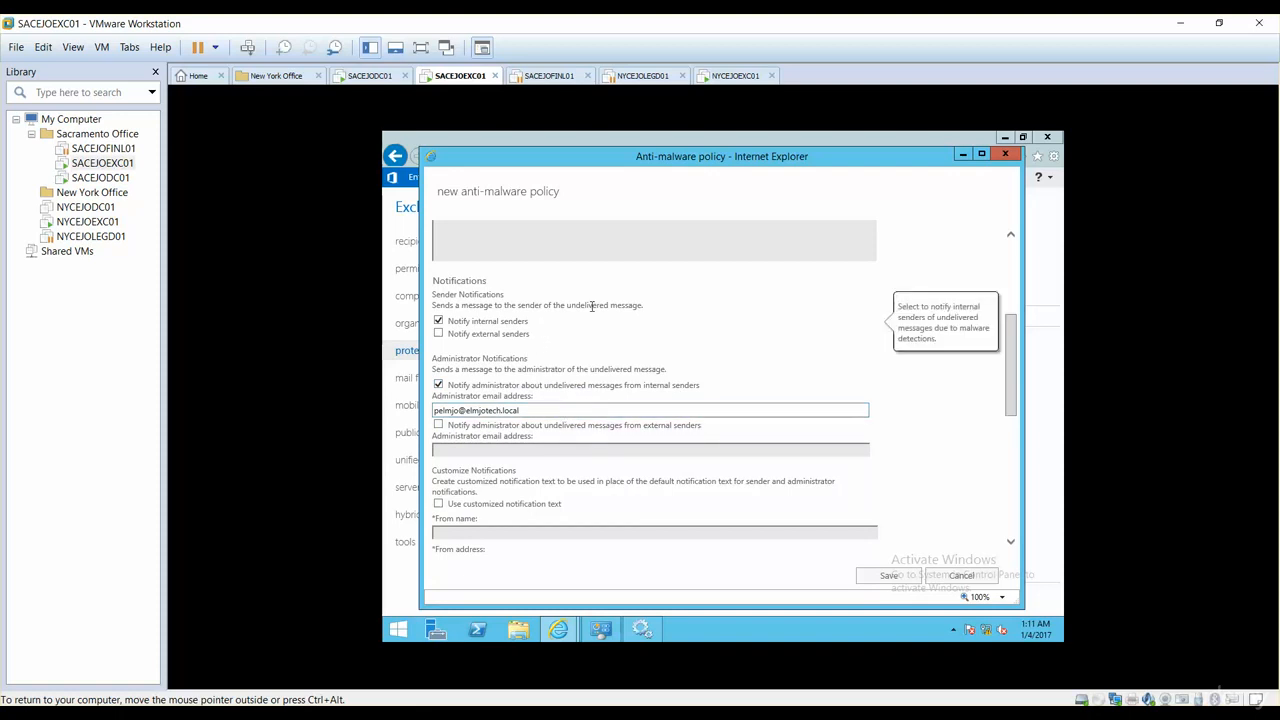
scroll(1012, 350, up, 3)
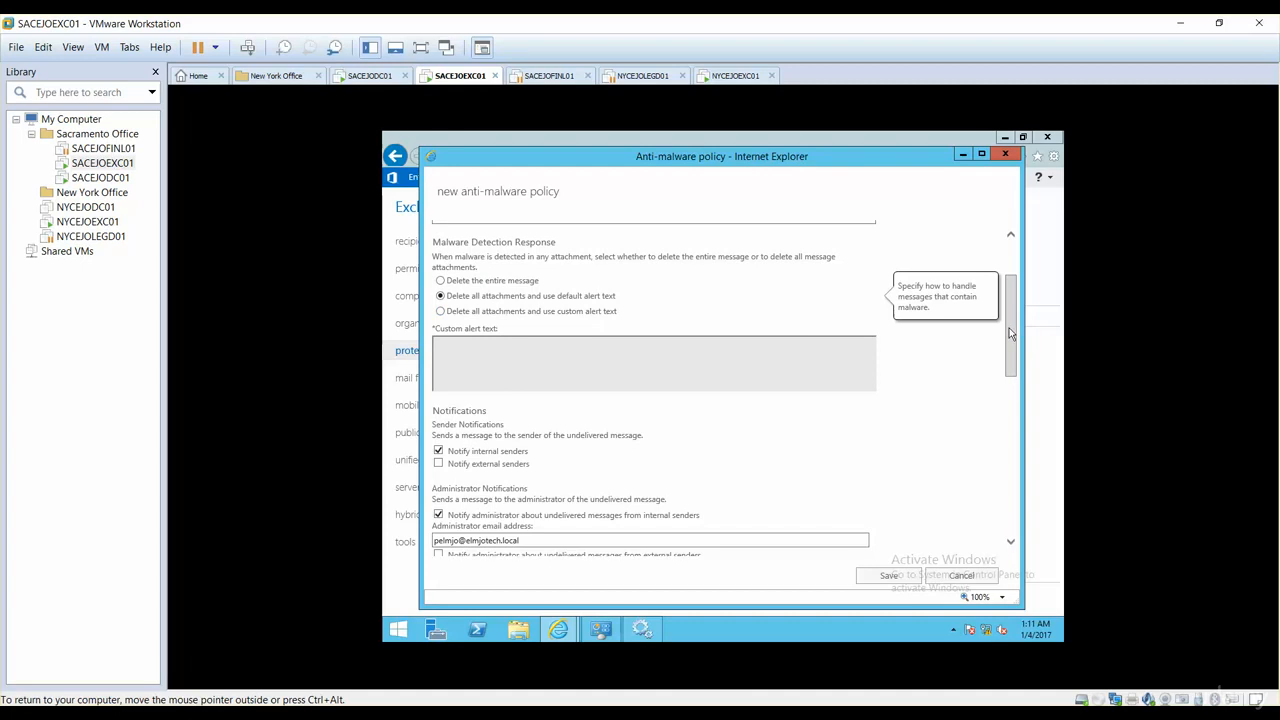
drag(1011, 335, 1019, 405)
mouse_move(651, 326)
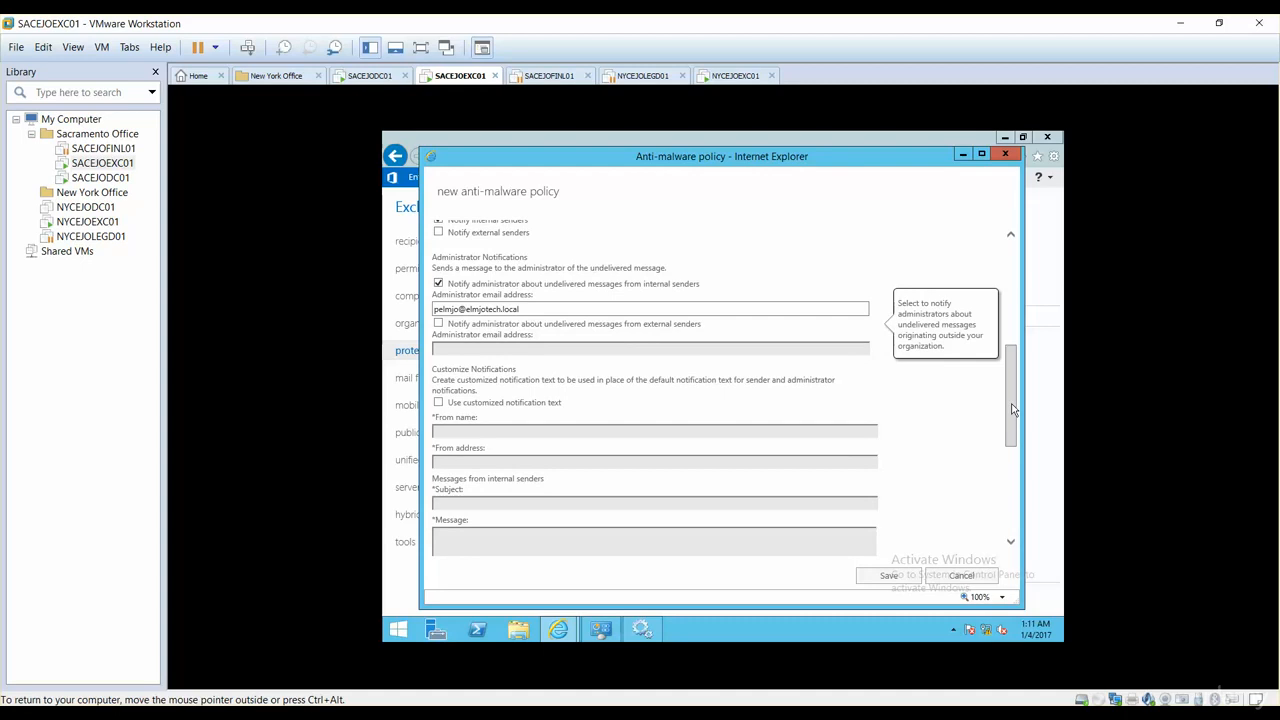
drag(1012, 409, 1016, 433)
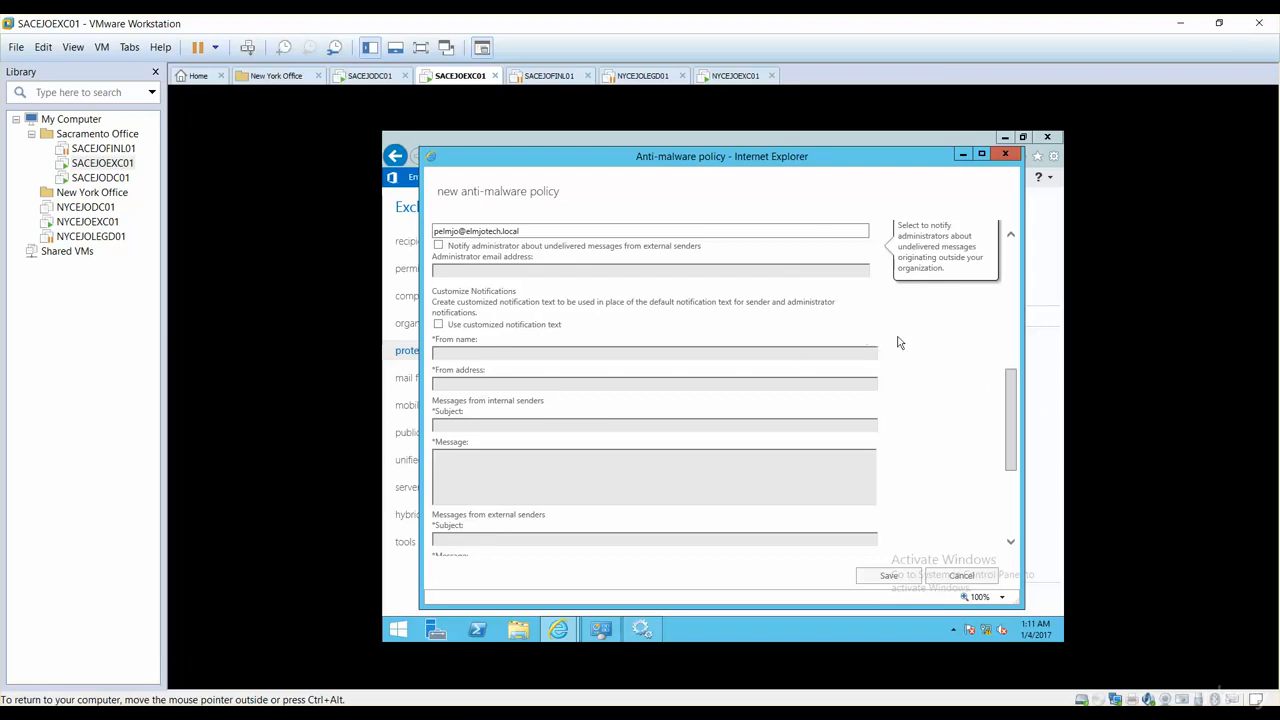
mouse_move(1019, 418)
mouse_down()
mouse_move(1004, 326)
mouse_move(1012, 425)
mouse_up()
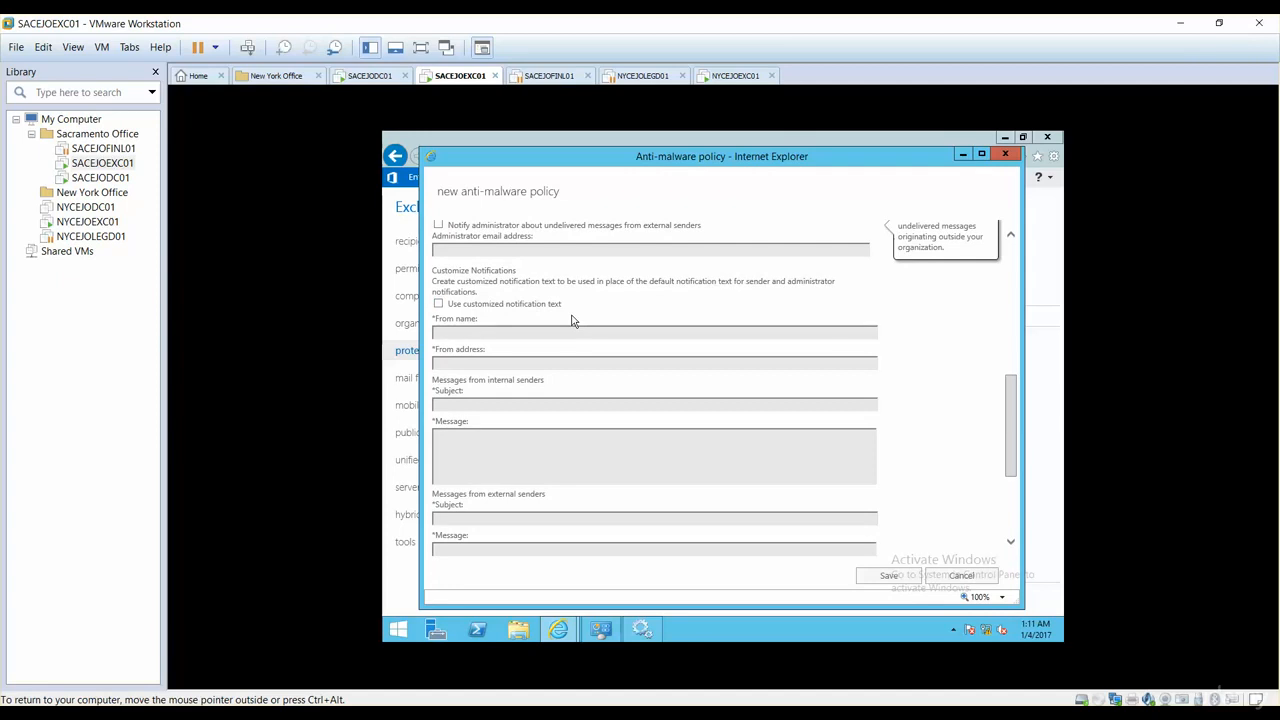
click(438, 304)
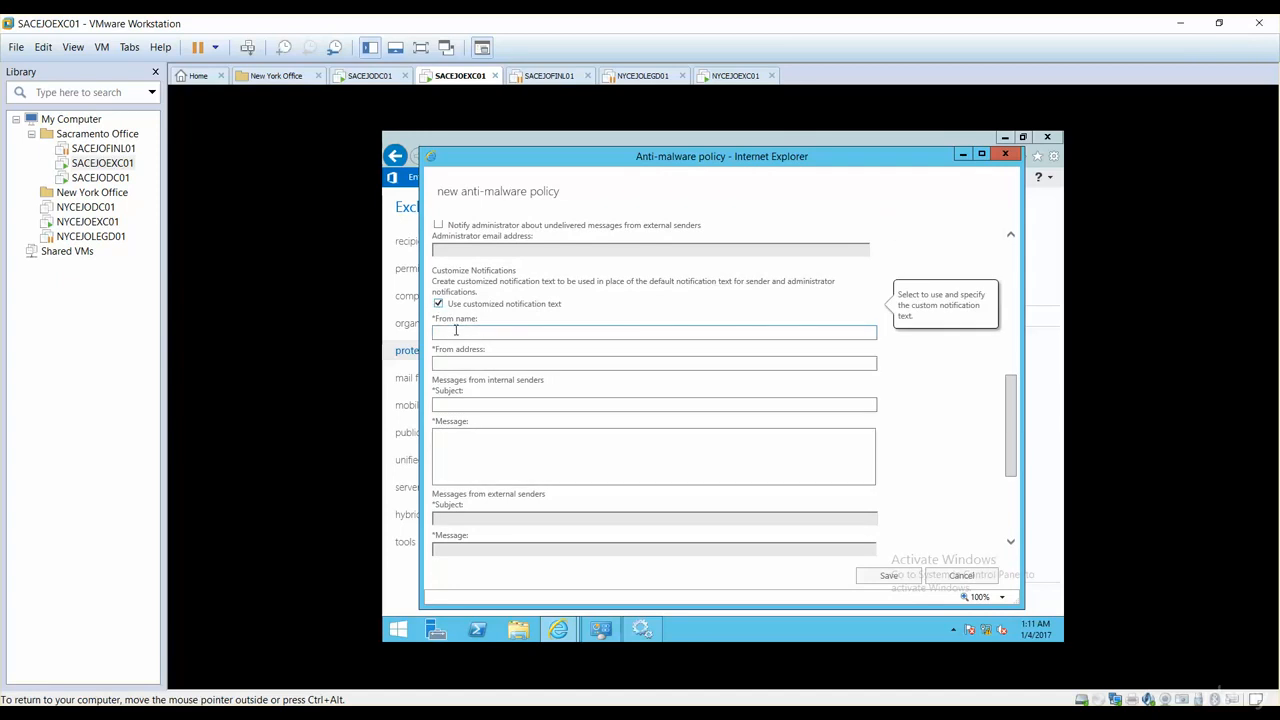
click(455, 331)
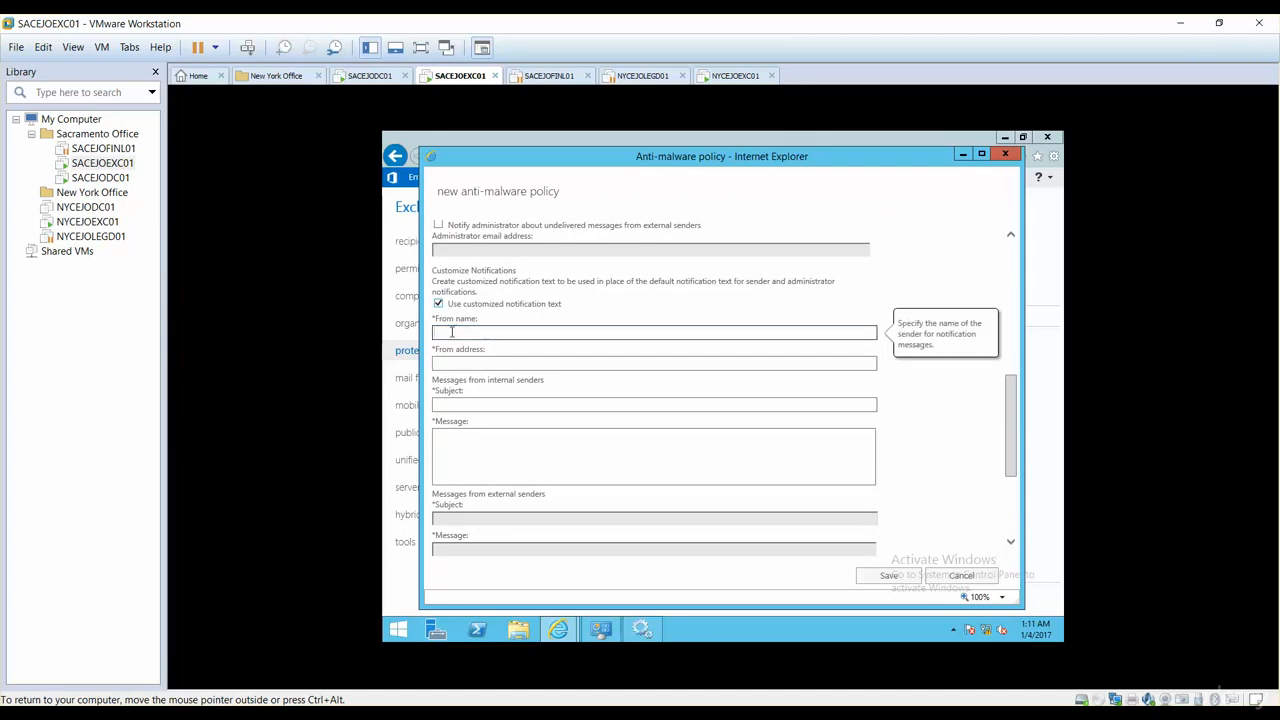
click(438, 305)
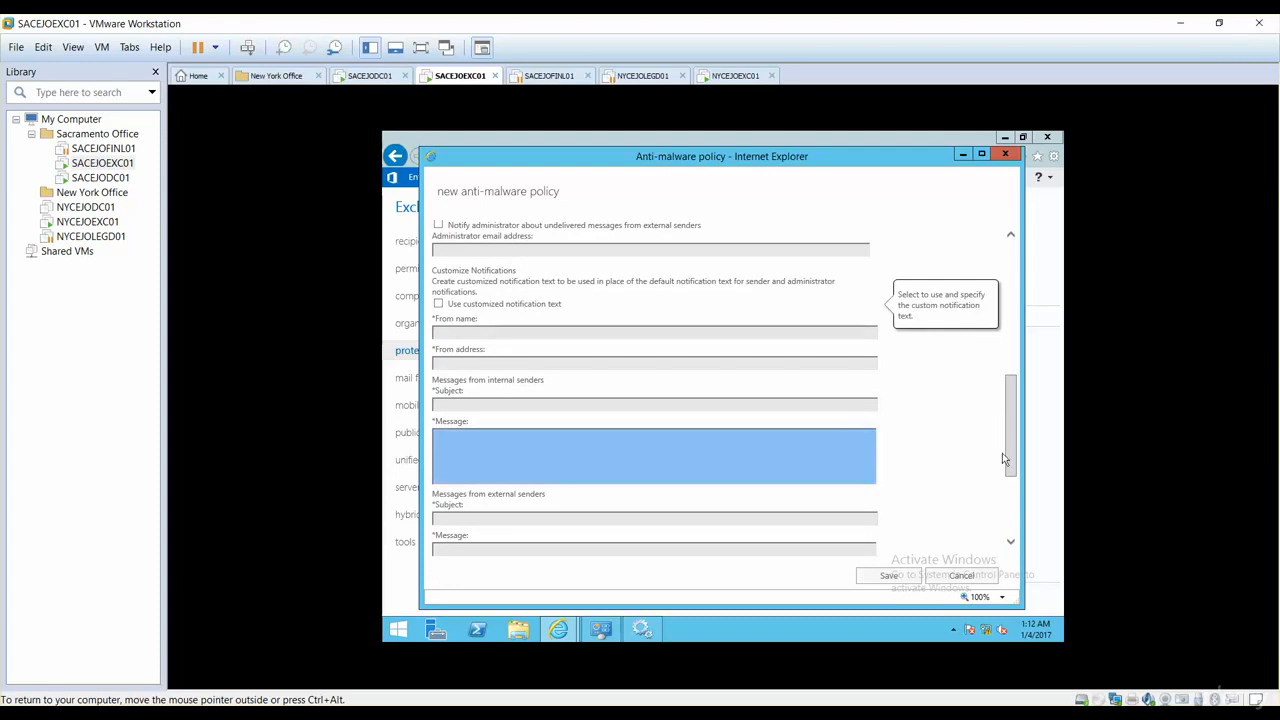
scroll(1008, 442, down, 3)
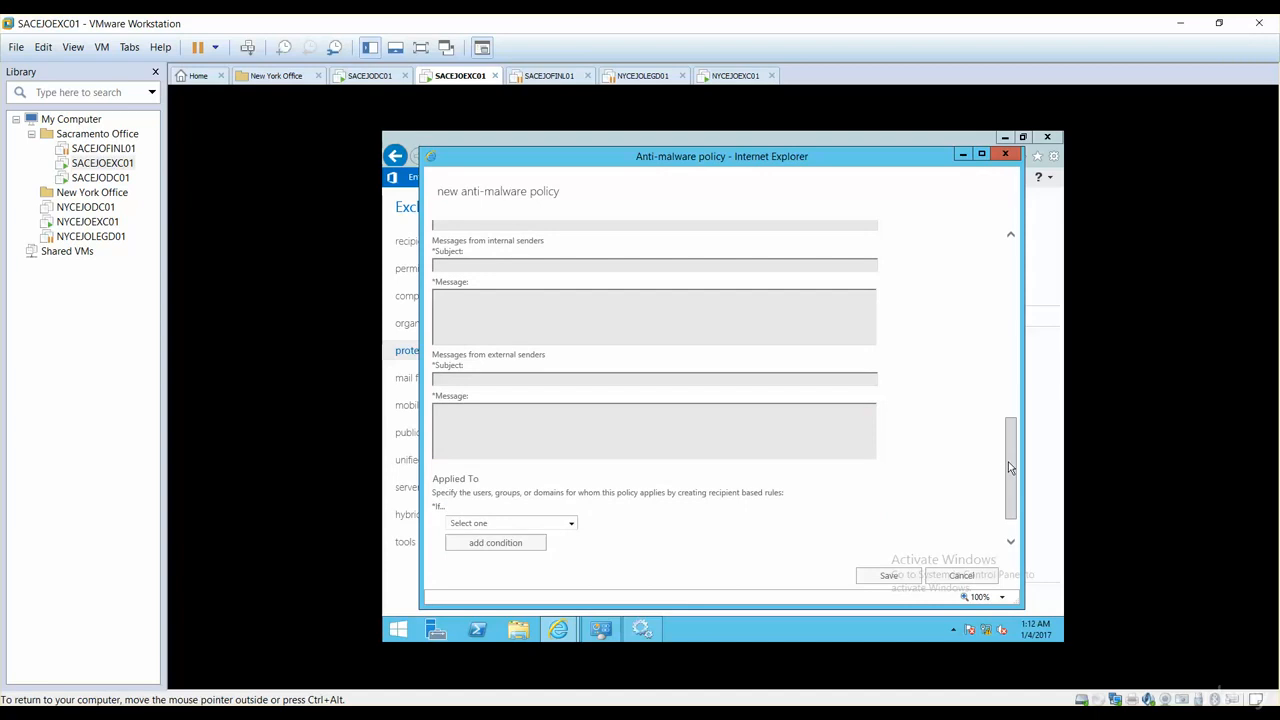
Step: Apply the policy to recipients whose domain is elmjotech.local
scroll(1010, 490, down, 1)
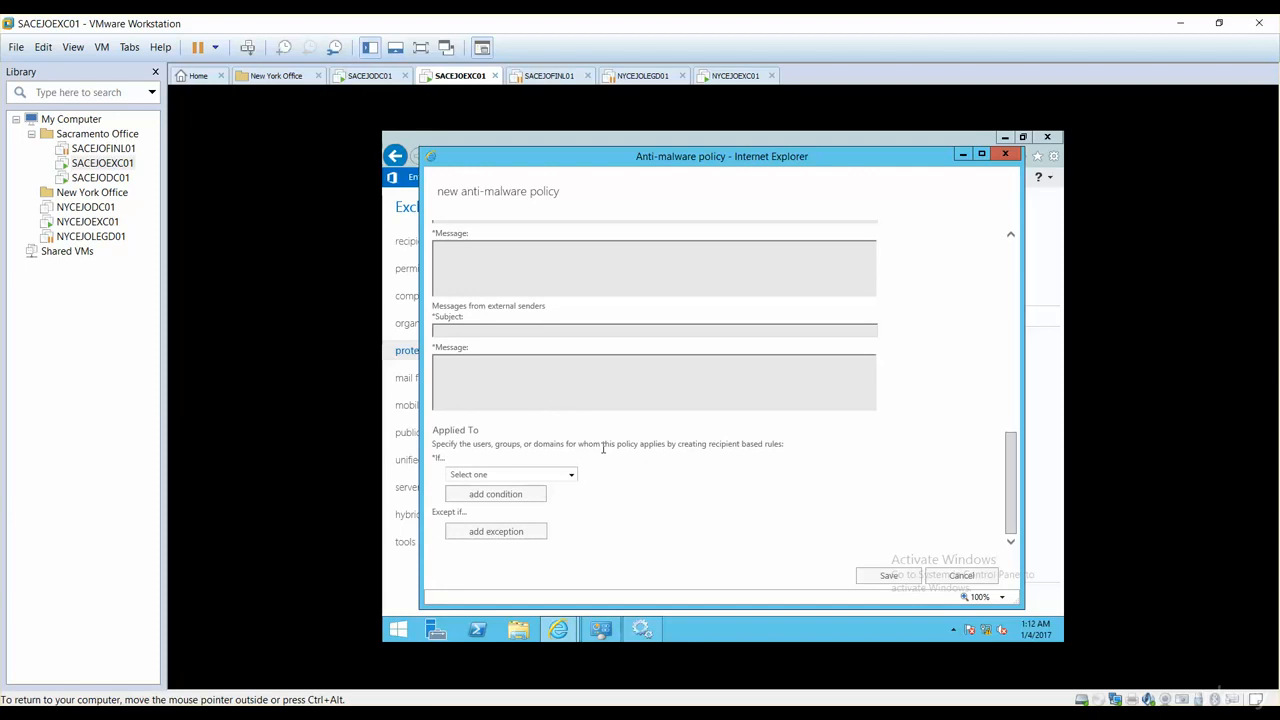
click(571, 476)
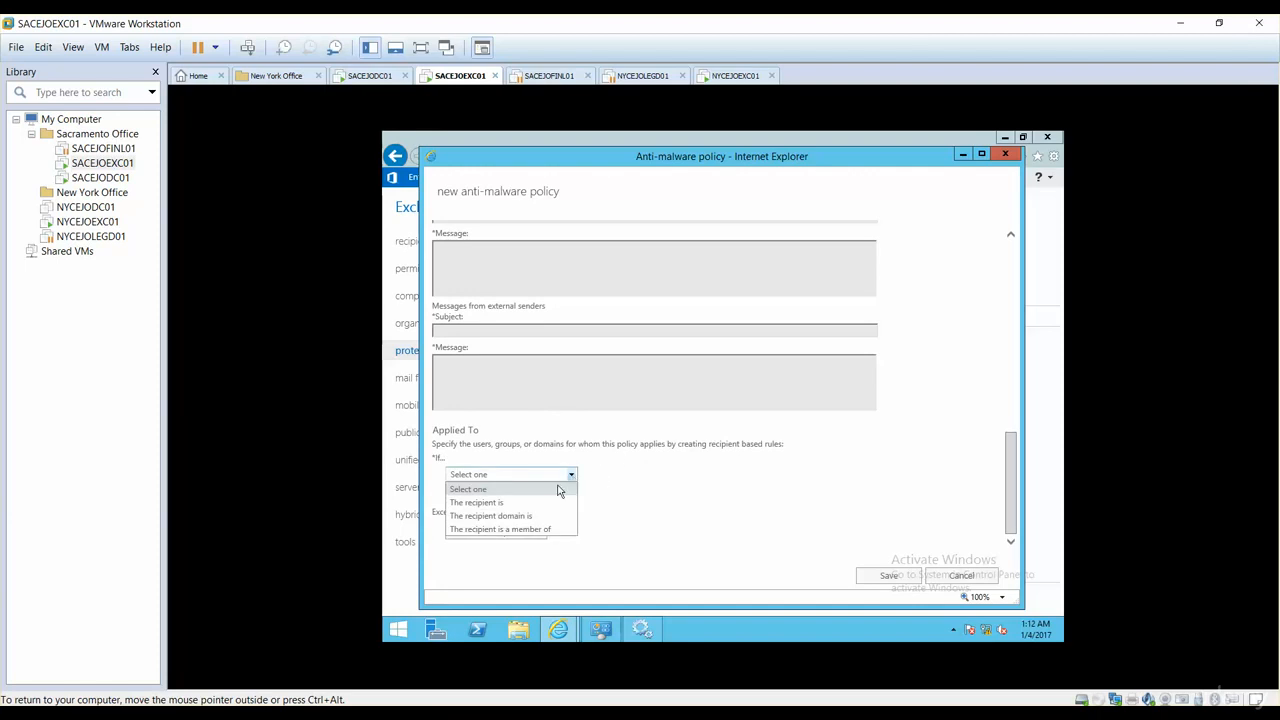
click(513, 517)
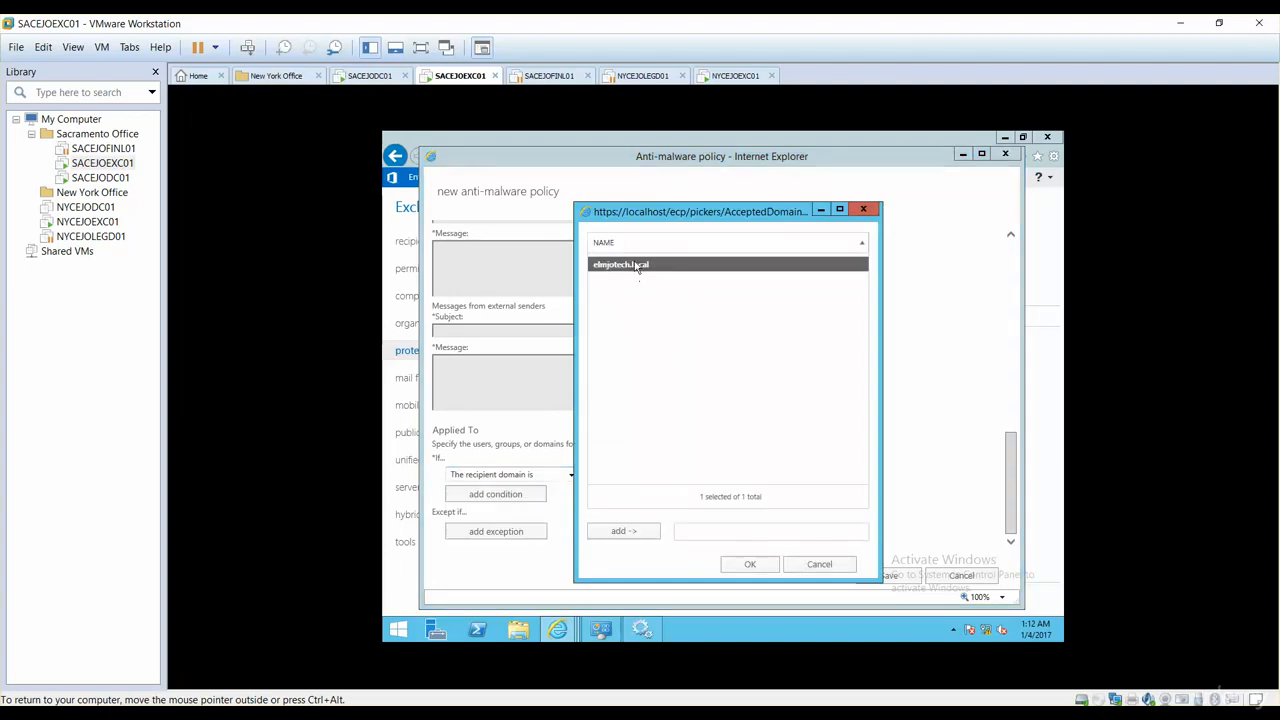
click(750, 564)
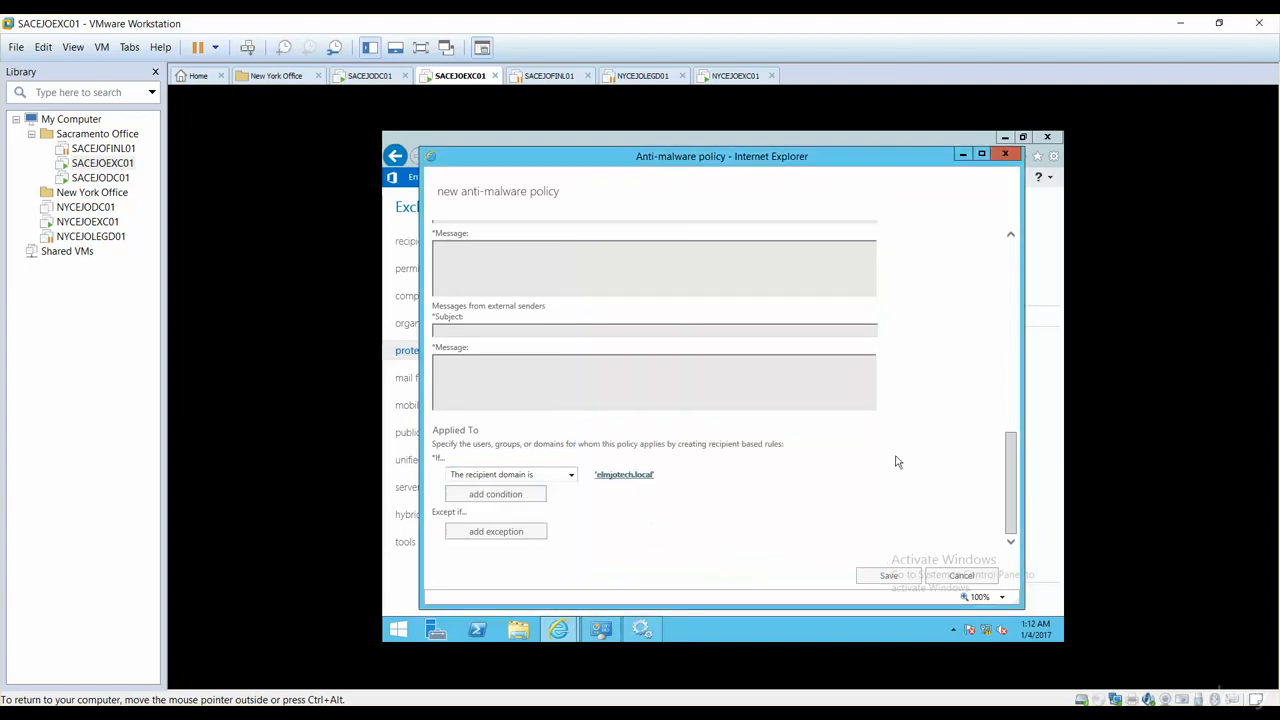
drag(1011, 495, 1016, 555)
Step: Add an exception so the recipient 'invoice' is excluded from the policy
click(512, 537)
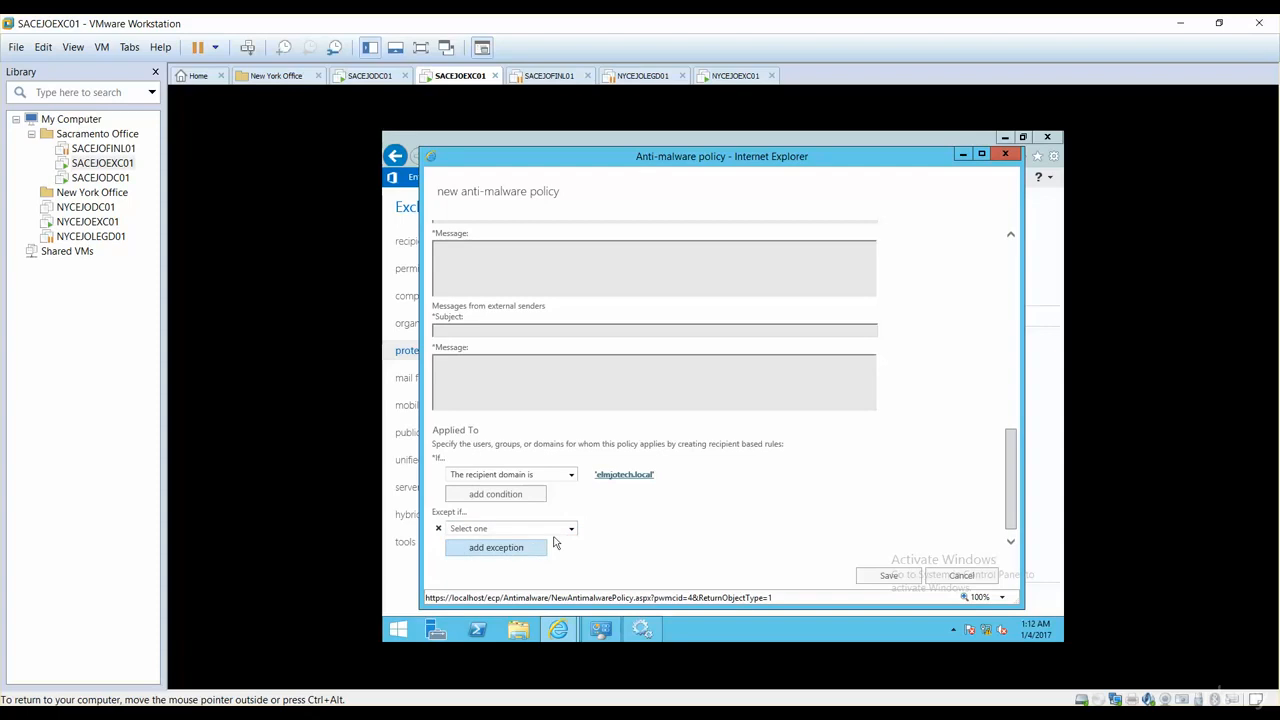
click(551, 533)
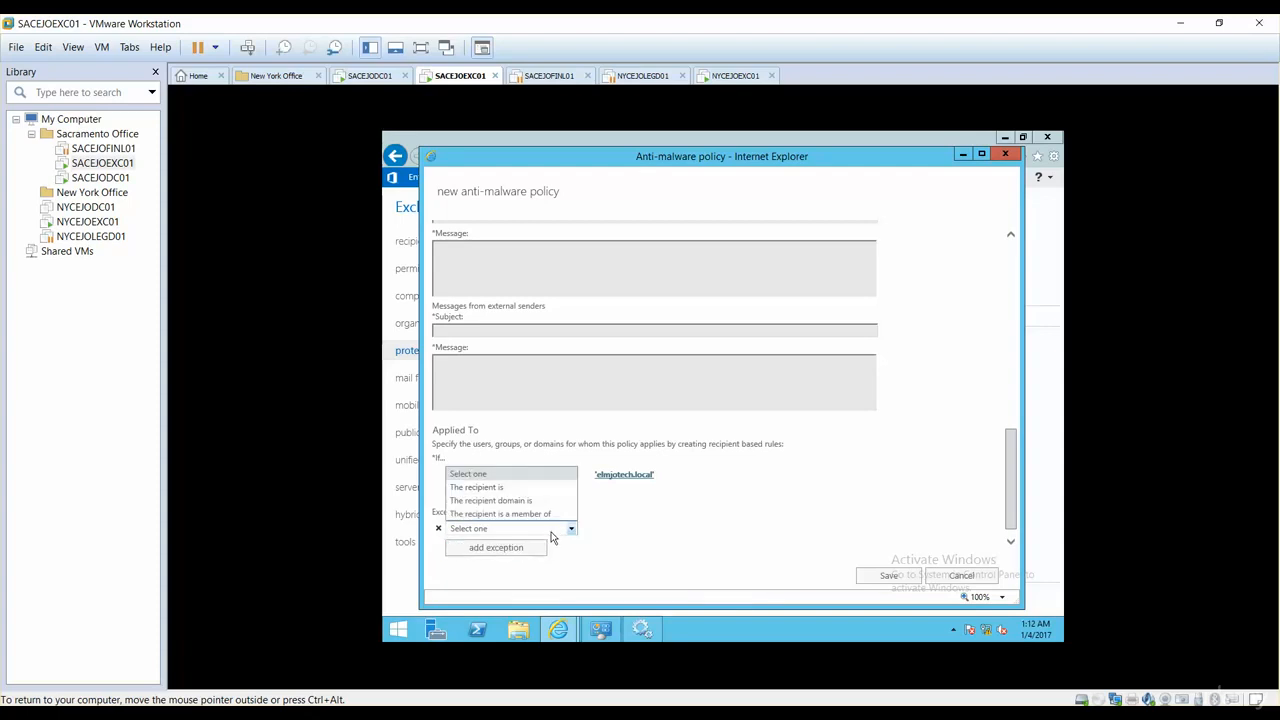
click(514, 488)
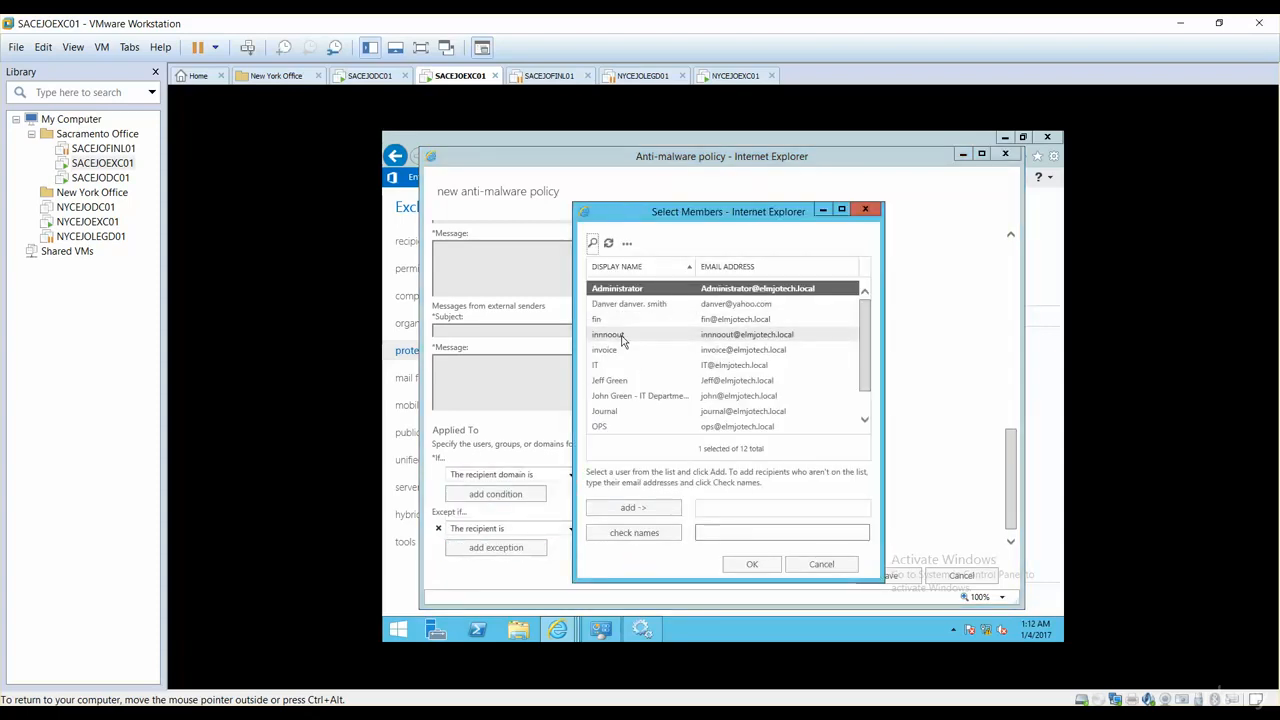
click(606, 350)
click(633, 507)
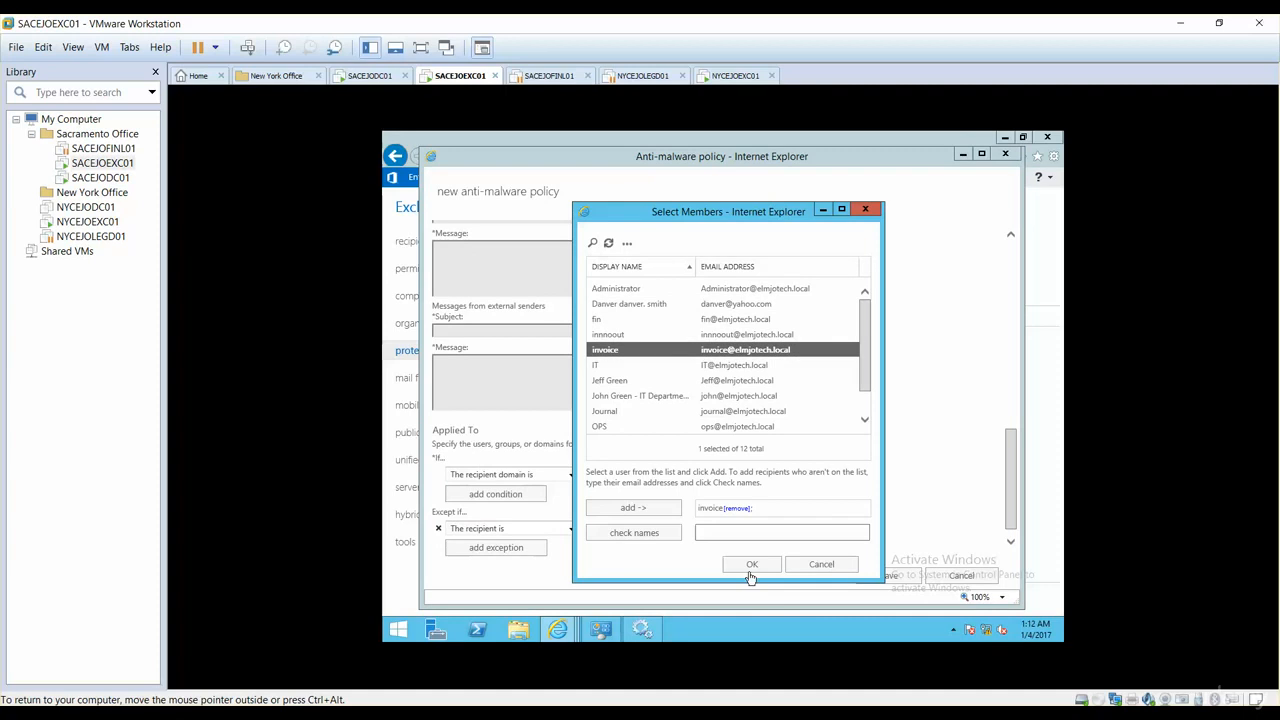
click(751, 565)
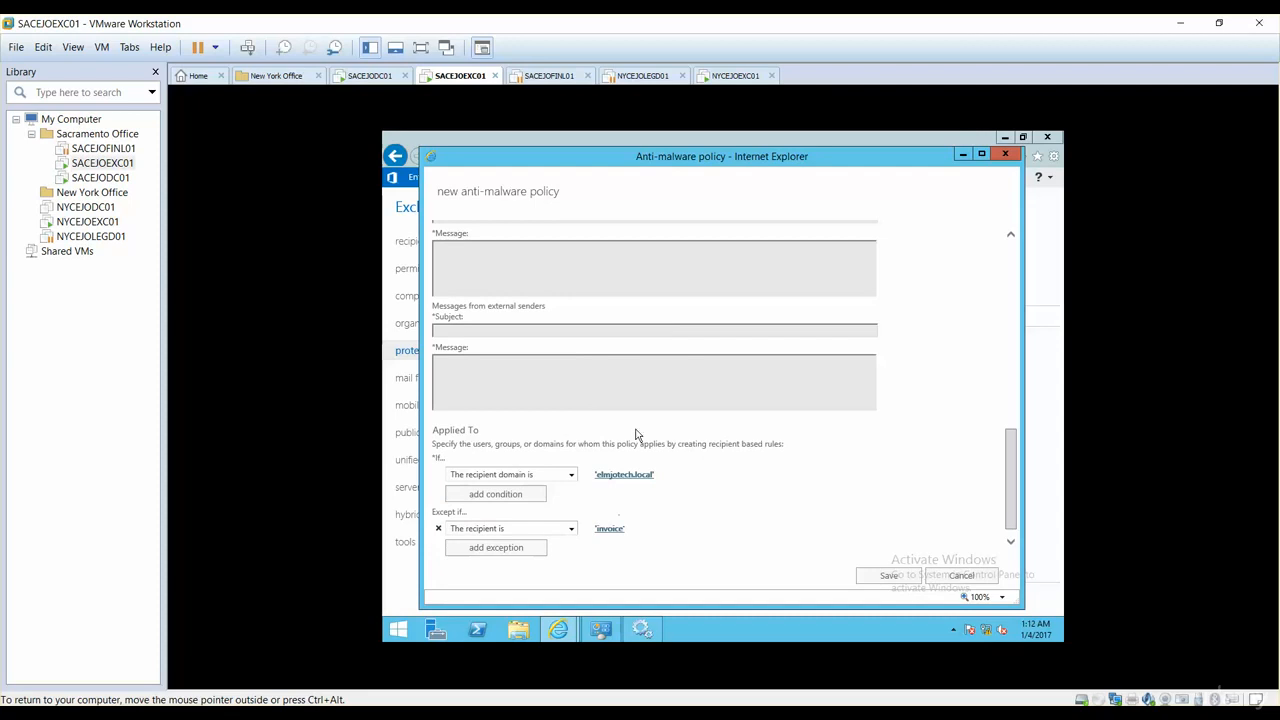
Step: Save the Defend from Viruses policy
click(618, 530)
click(893, 577)
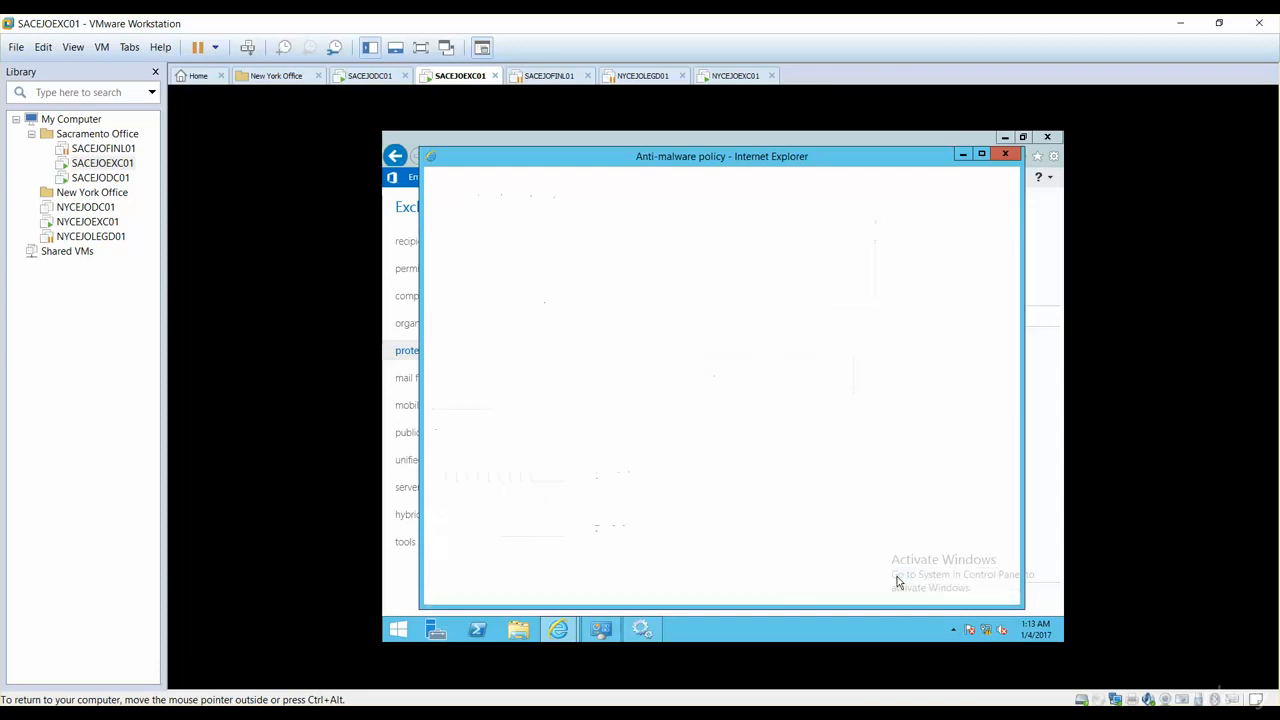